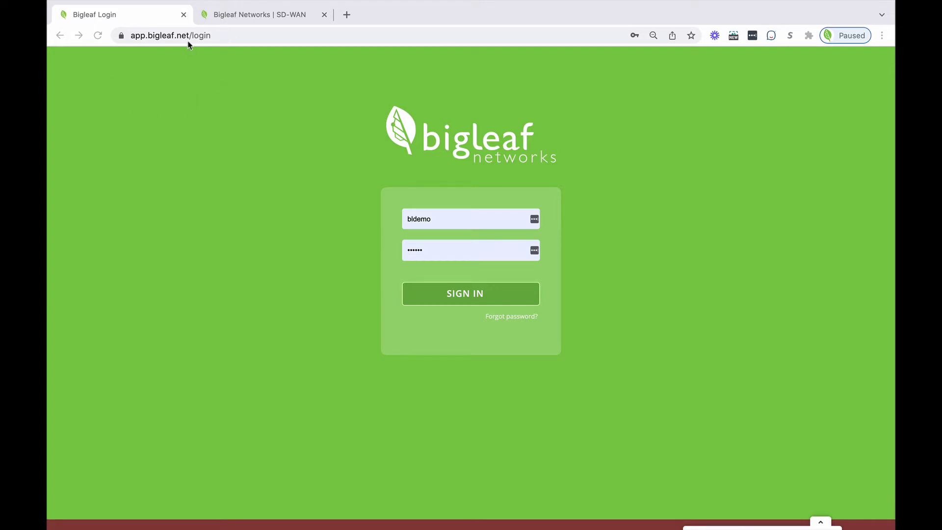
- Switch to the Bigleaf Networks SD-WAN website tab so it can be closed, leaving the login page
{"action": "key", "text": "ctrl+Tab"}
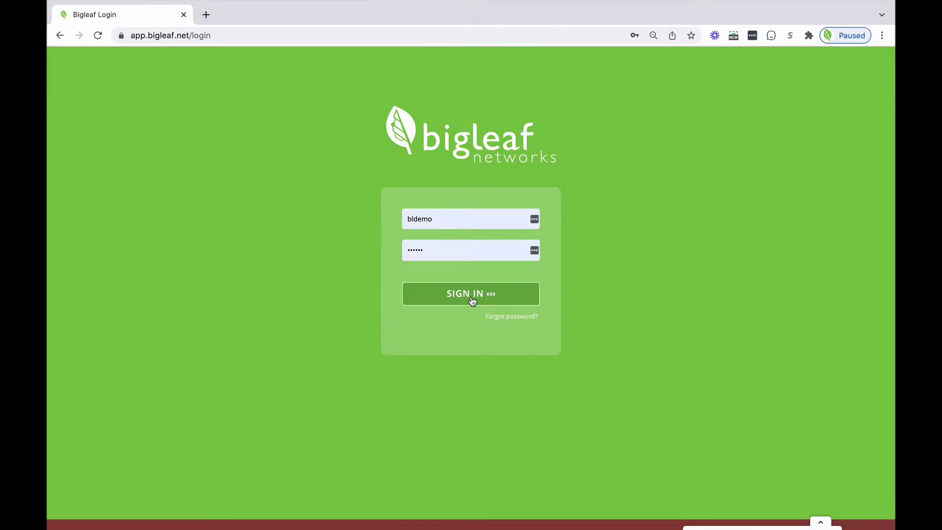
- Sign in with the filled credentials and load the Home page showing 6 offline, 3 at-risk, 28 healthy sites
{"action": "left_click", "coordinate": [472, 299]}
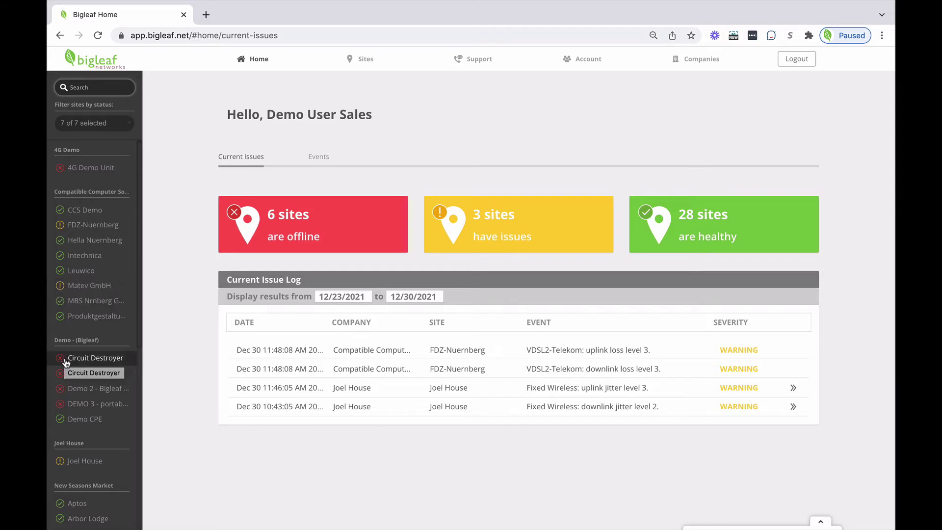
- Open Matev GmbH from the sidebar to see its 2 medium risks and 13 ms latency
{"action": "left_click", "coordinate": [80, 288]}
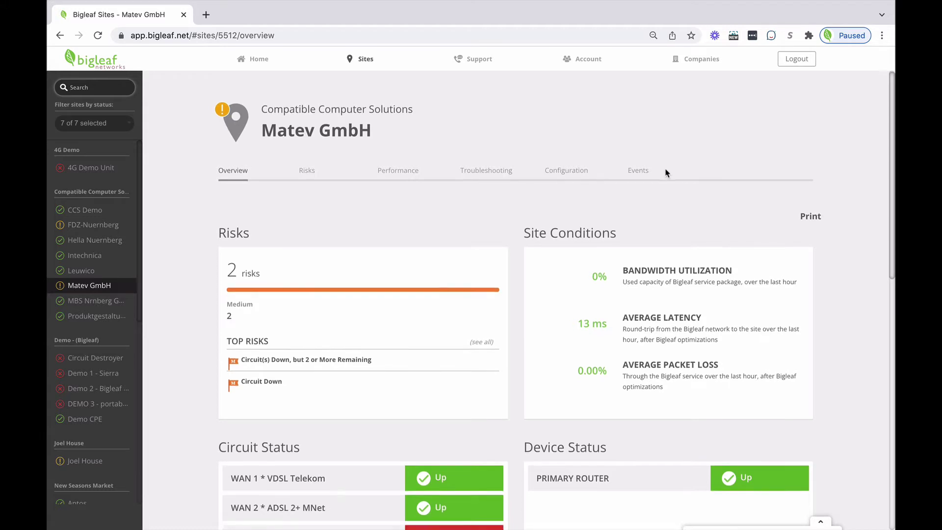
{"action": "scroll", "coordinate": [667, 173], "scroll_direction": "down", "scroll_amount": 5}
{"action": "scroll", "coordinate": [666, 173], "scroll_direction": "down", "scroll_amount": 10}
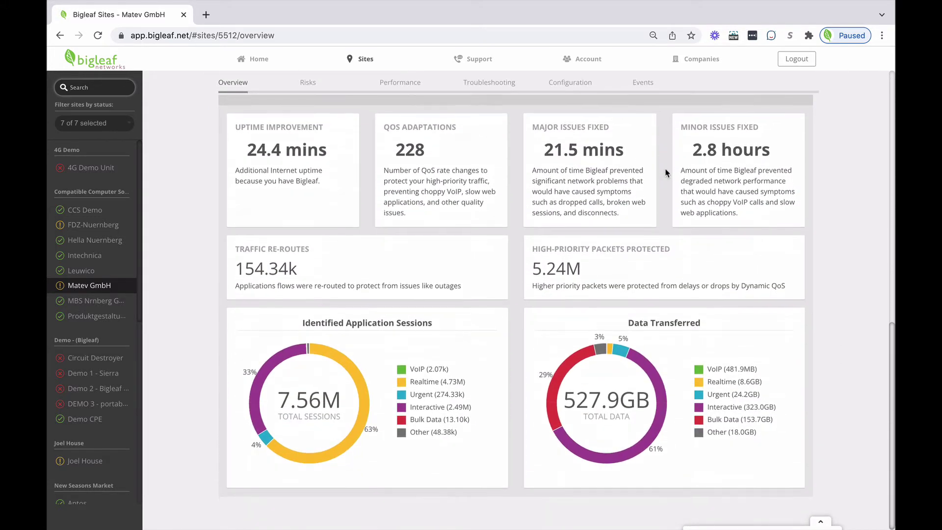
{"action": "scroll", "coordinate": [666, 173], "scroll_direction": "up", "scroll_amount": 1}
{"action": "scroll", "coordinate": [666, 173], "scroll_direction": "up", "scroll_amount": 13}
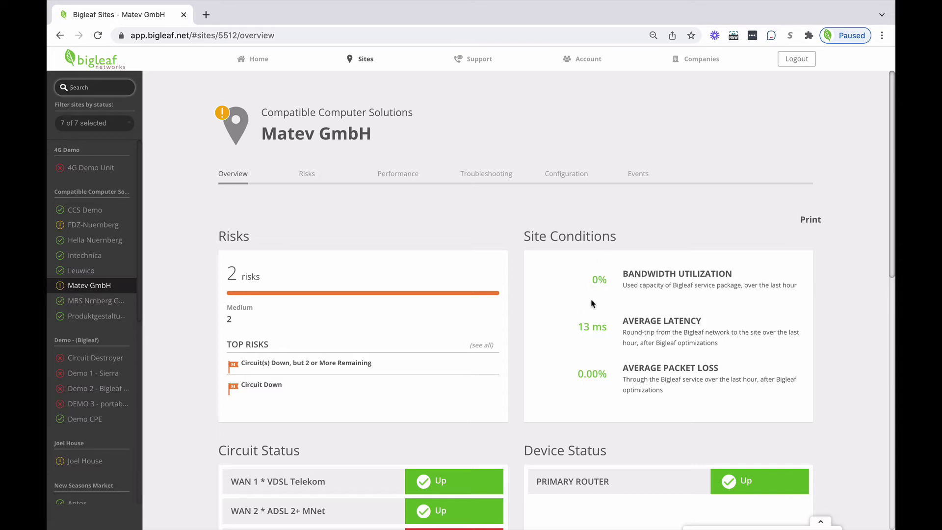
- Open the New Seasons Market Aptos site overview from the sidebar site list
{"action": "scroll", "coordinate": [116, 336], "scroll_direction": "down", "scroll_amount": 9}
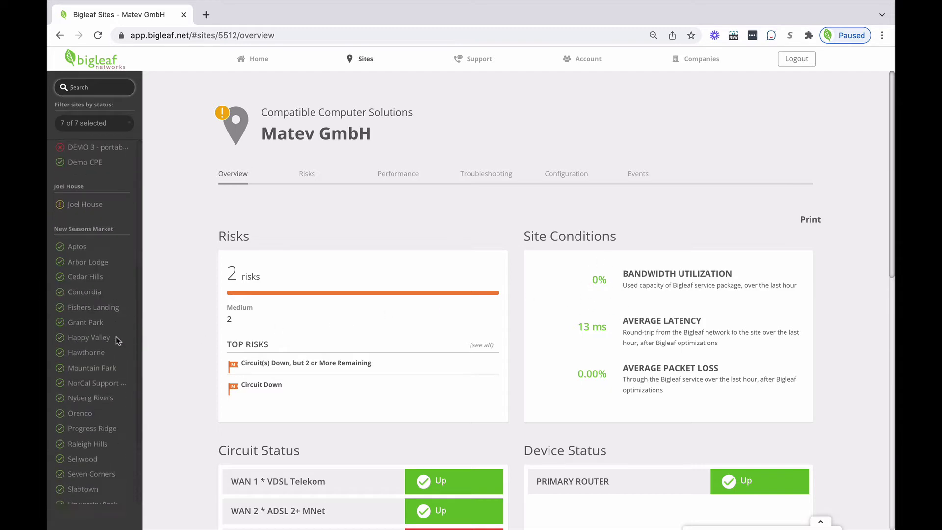
{"action": "left_click", "coordinate": [87, 165]}
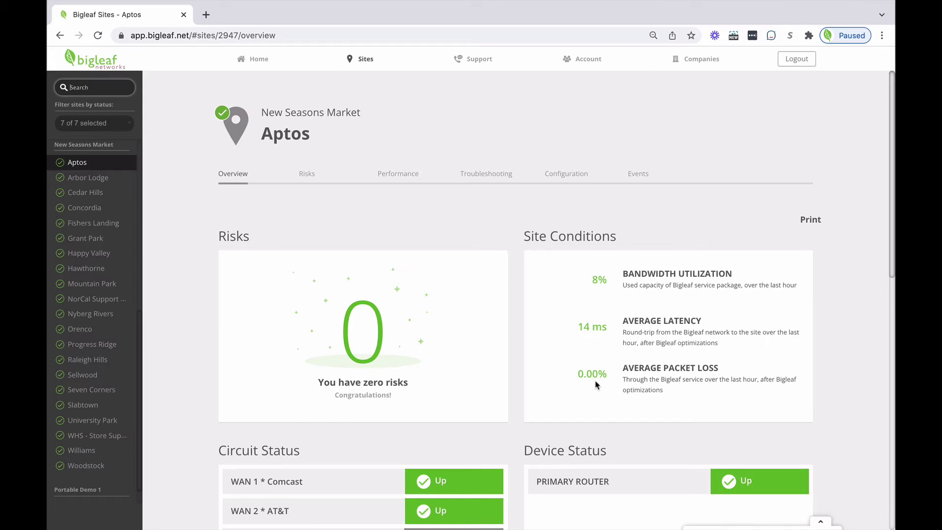
{"action": "scroll", "coordinate": [596, 384], "scroll_direction": "down", "scroll_amount": 5}
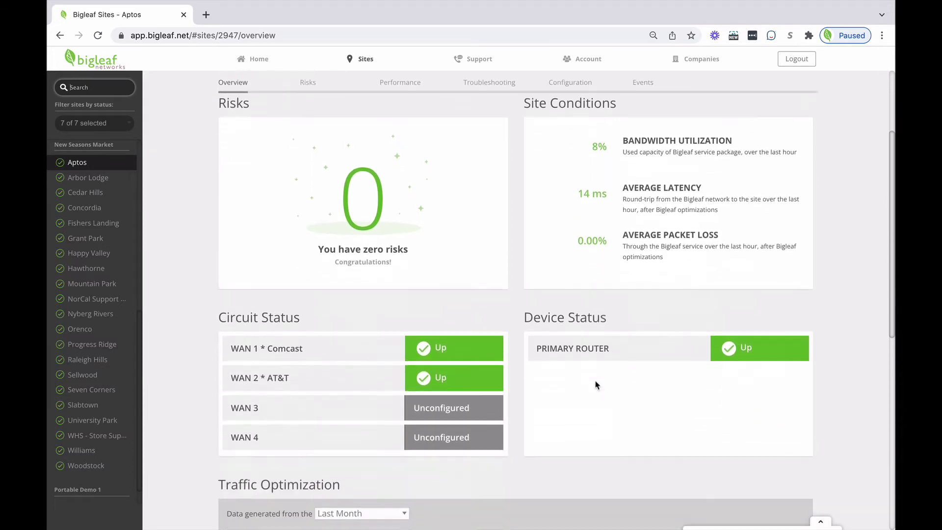
{"action": "scroll", "coordinate": [596, 384], "scroll_direction": "down", "scroll_amount": 3}
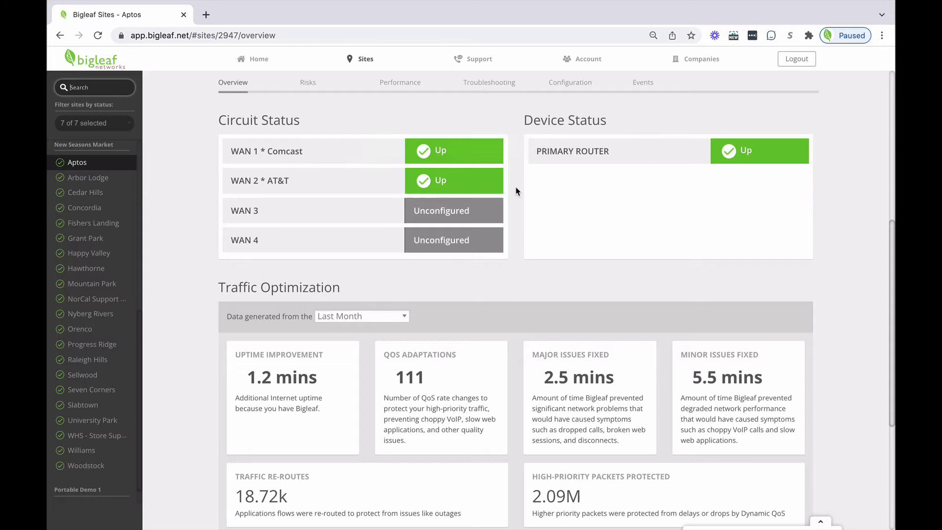
{"action": "scroll", "coordinate": [130, 226], "scroll_direction": "up", "scroll_amount": 7}
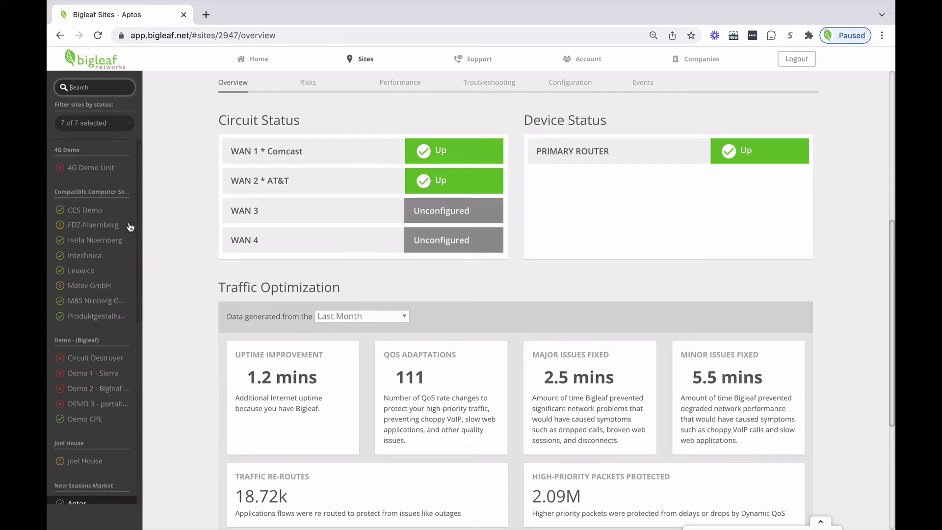
- Return to Matev GmbH and inspect the WAN 3 SDSL MNet circuit's Down status
{"action": "left_click", "coordinate": [91, 285]}
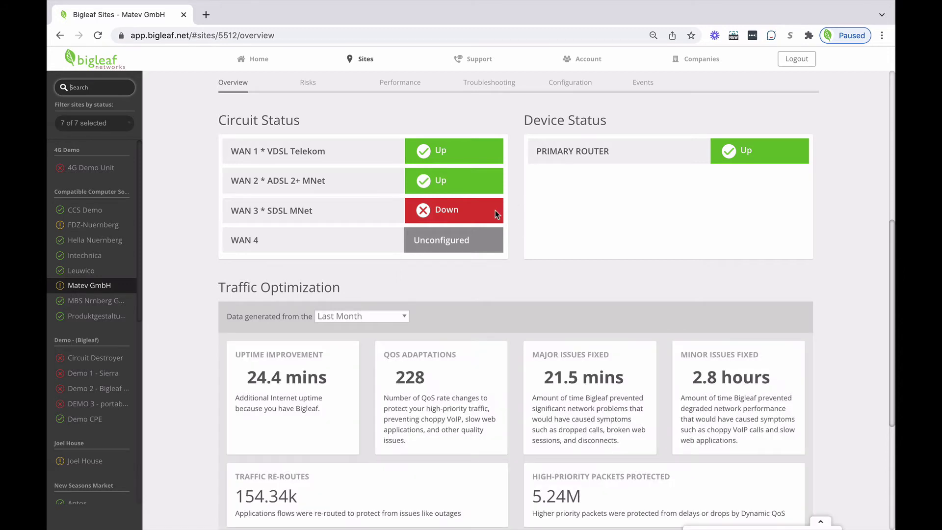
{"action": "mouse_move", "coordinate": [480, 212]}
{"action": "scroll", "coordinate": [610, 185], "scroll_direction": "down", "scroll_amount": 4}
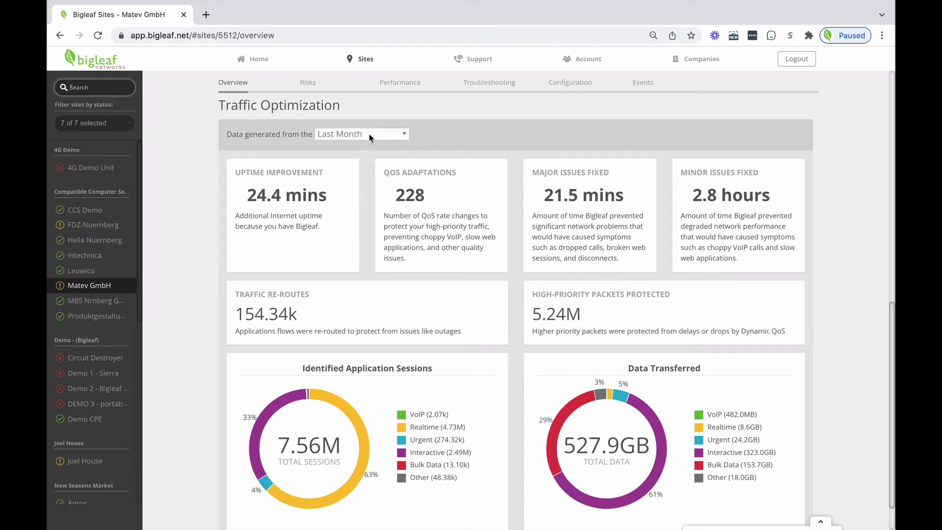
- Show the Risks tab for Matev GmbH, listing 2 medium risks with recommended actions
{"action": "left_click", "coordinate": [314, 83]}
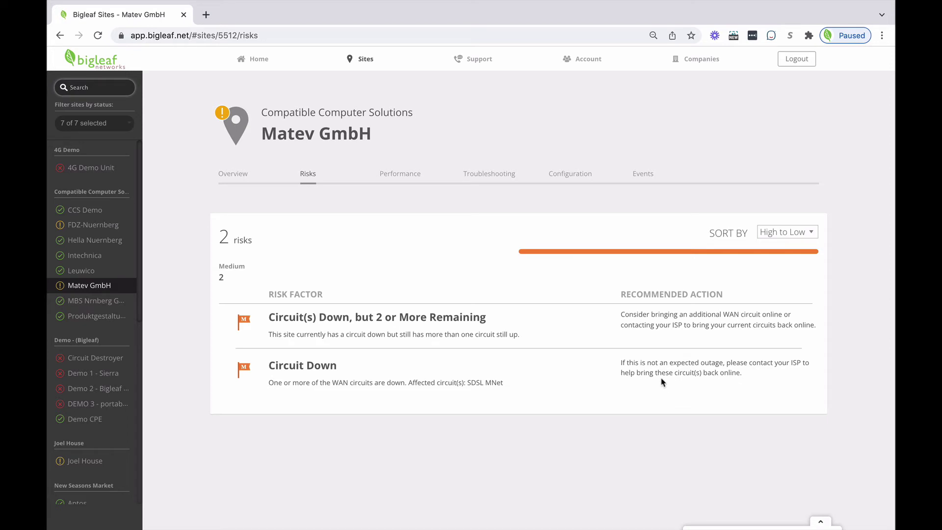
- View Matev GmbH's Performance graphs and the Last Day latency and loss chart
{"action": "left_click", "coordinate": [400, 174]}
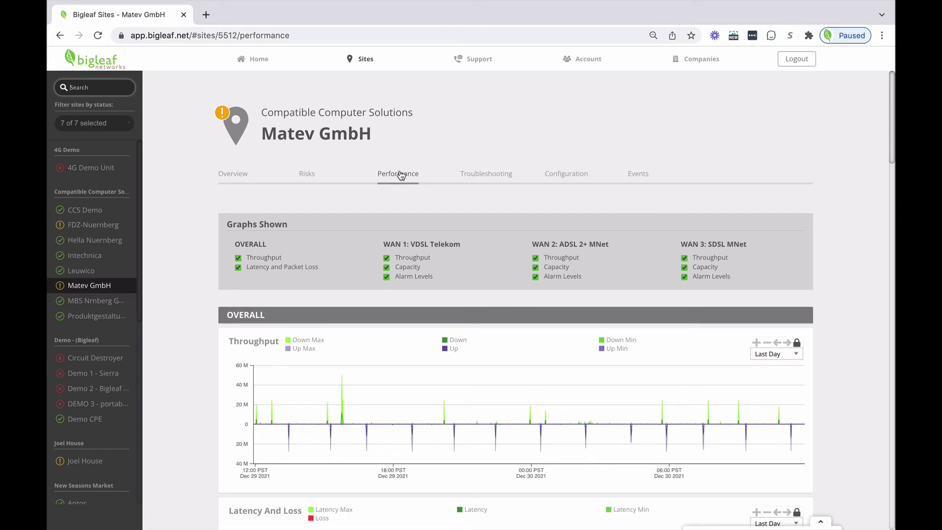
{"action": "scroll", "coordinate": [400, 175], "scroll_direction": "down", "scroll_amount": 1}
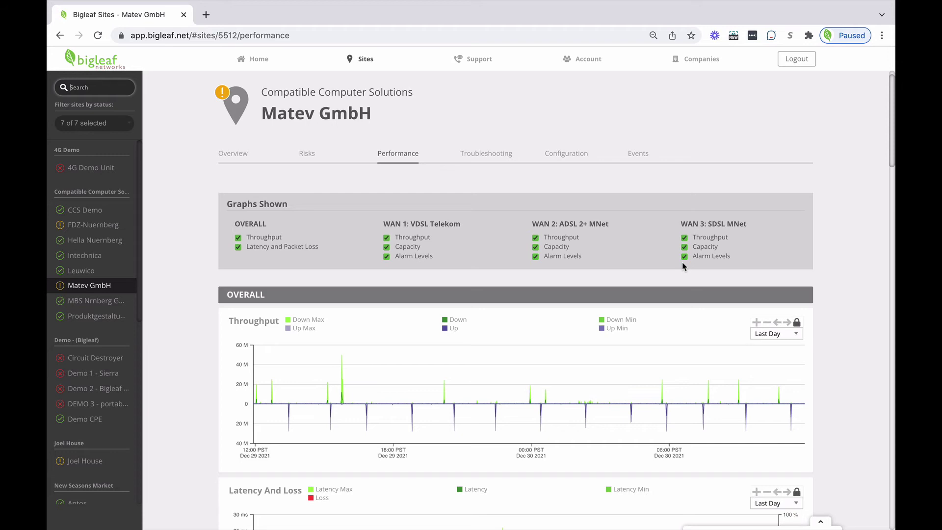
{"action": "scroll", "coordinate": [682, 266], "scroll_direction": "down", "scroll_amount": 5}
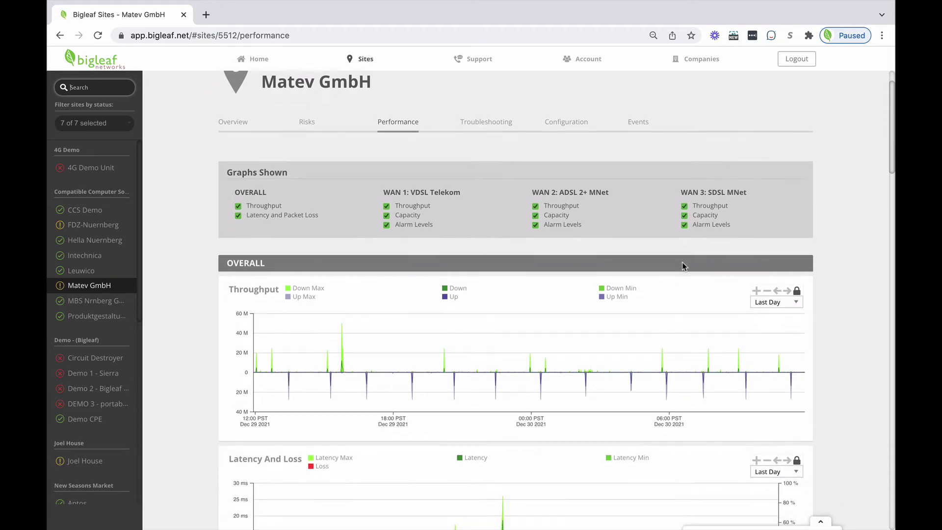
{"action": "scroll", "coordinate": [682, 266], "scroll_direction": "down", "scroll_amount": 2}
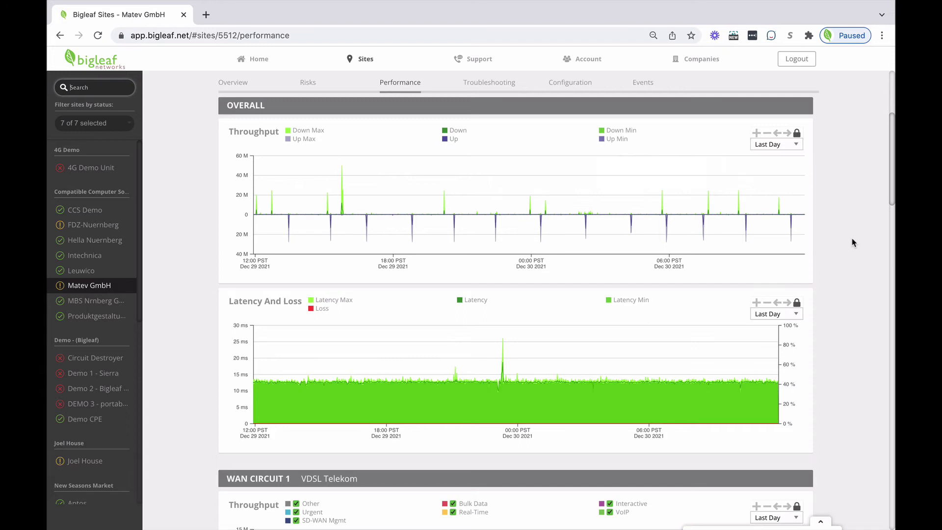
{"action": "left_click", "coordinate": [829, 110]}
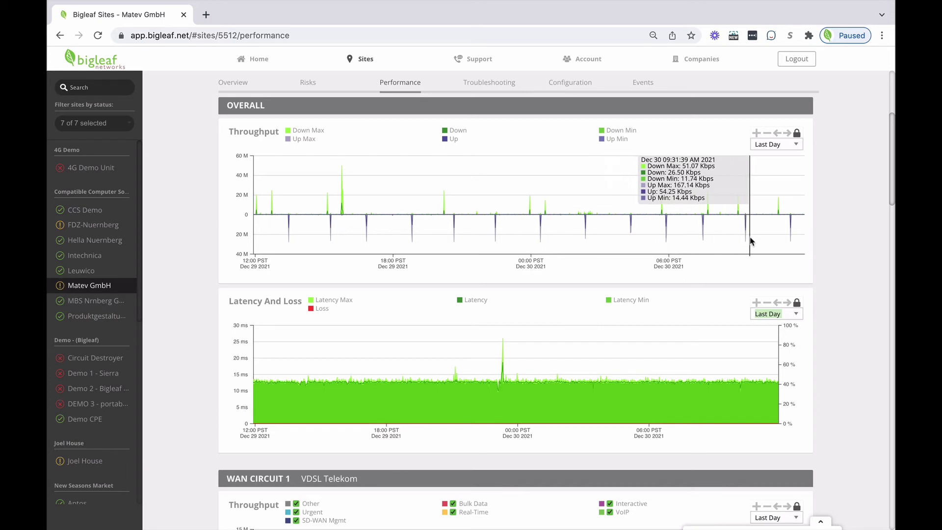
- Set the Overall Throughput chart's range to Last 3 Months
{"action": "left_click", "coordinate": [798, 147]}
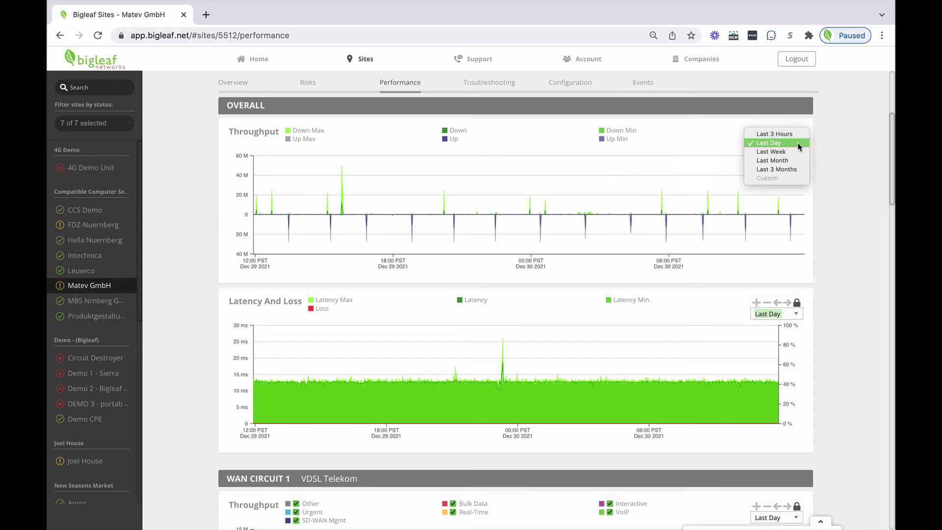
{"action": "left_click", "coordinate": [799, 169]}
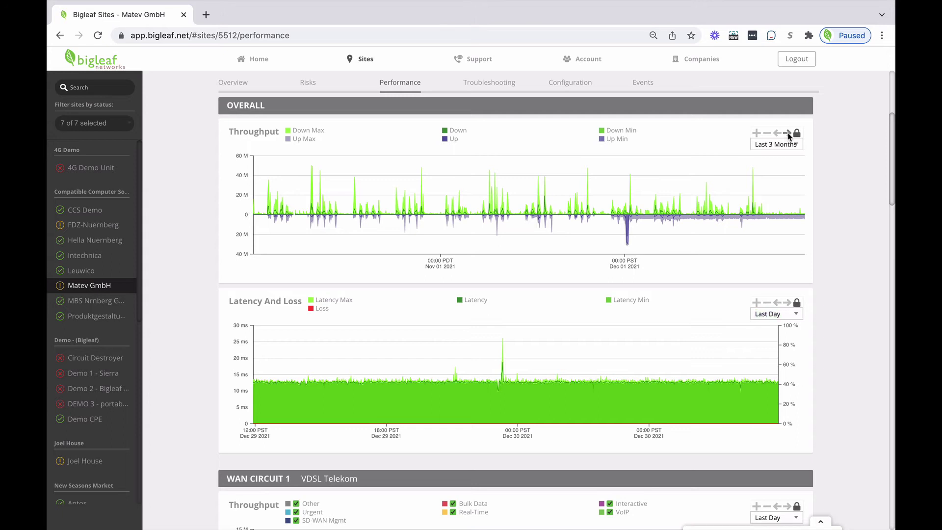
{"action": "mouse_move", "coordinate": [771, 241]}
- Browse the WAN circuit performance charts below the overall graphs
{"action": "scroll", "coordinate": [493, 427], "scroll_direction": "down", "scroll_amount": 3}
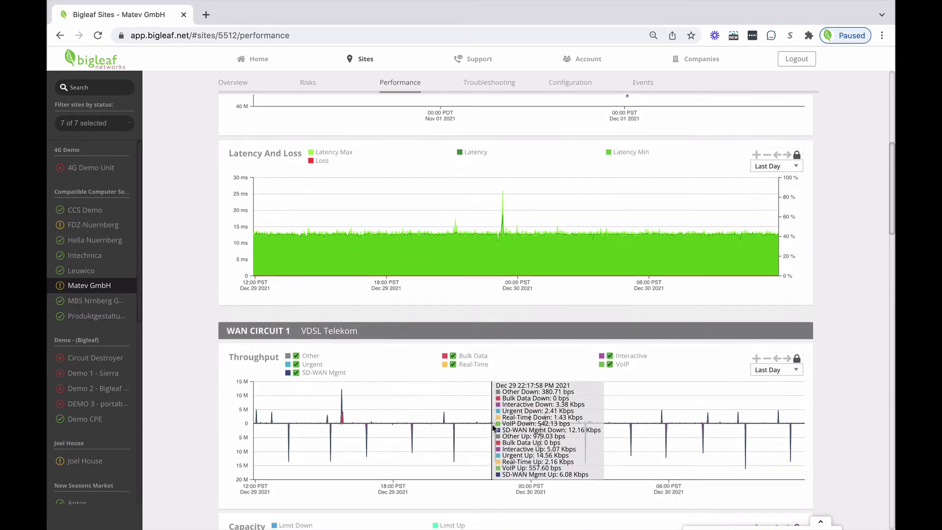
{"action": "scroll", "coordinate": [492, 427], "scroll_direction": "down", "scroll_amount": 5}
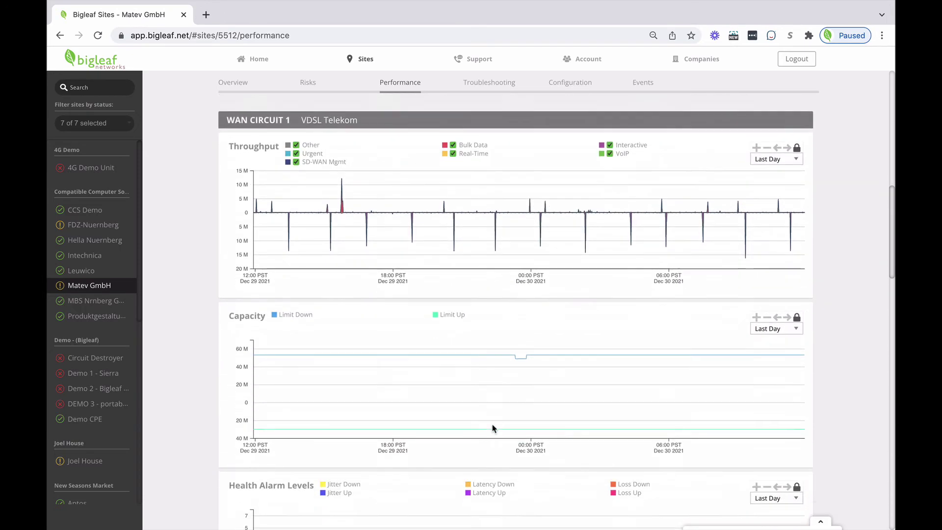
{"action": "scroll", "coordinate": [494, 427], "scroll_direction": "up", "scroll_amount": 2}
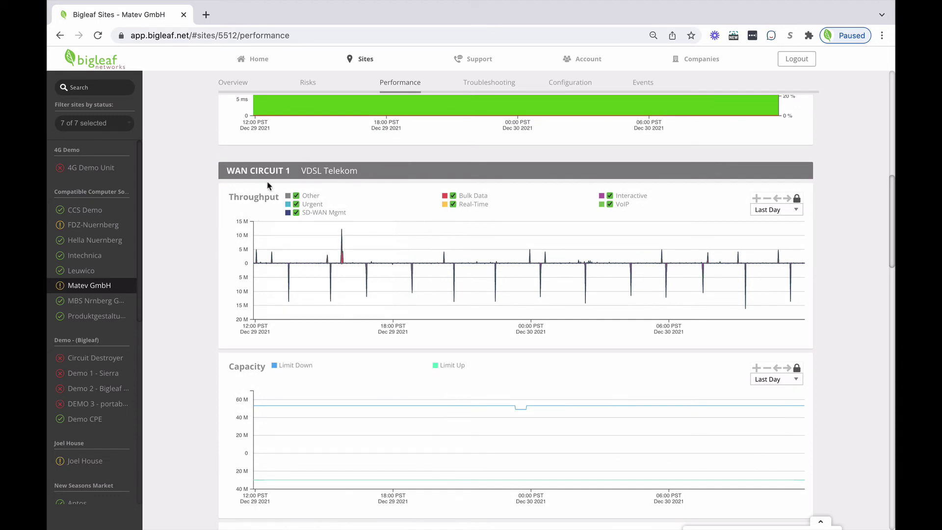
{"action": "scroll", "coordinate": [268, 185], "scroll_direction": "down", "scroll_amount": 3}
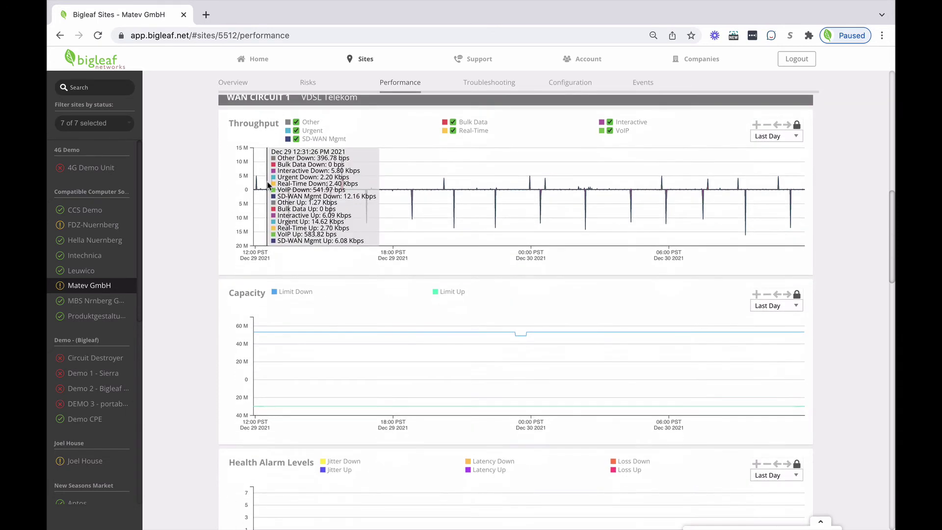
{"action": "scroll", "coordinate": [268, 186], "scroll_direction": "down", "scroll_amount": 10}
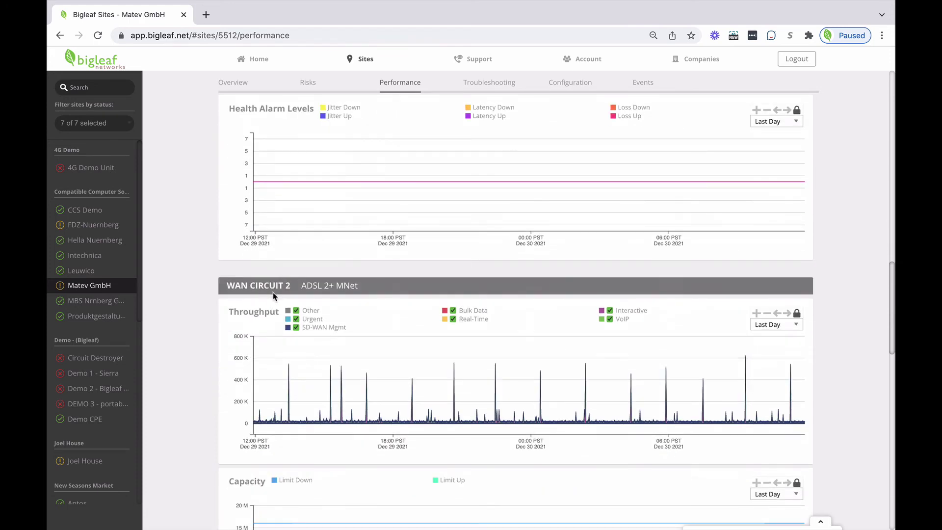
{"action": "scroll", "coordinate": [274, 295], "scroll_direction": "down", "scroll_amount": 10}
{"action": "scroll", "coordinate": [274, 296], "scroll_direction": "up", "scroll_amount": 20}
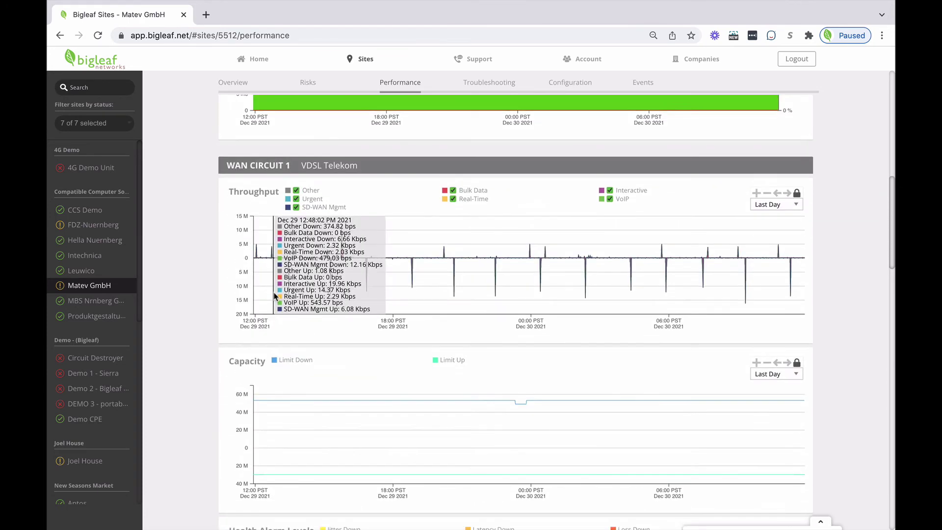
{"action": "scroll", "coordinate": [274, 296], "scroll_direction": "down", "scroll_amount": 2}
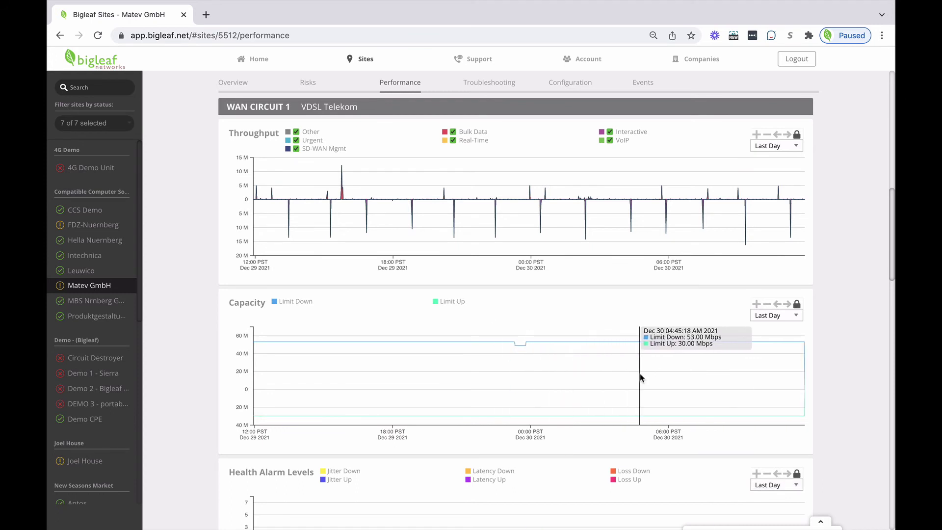
- Set WAN Circuit 1's Health Alarm Levels chart to Last 3 Months
{"action": "scroll", "coordinate": [640, 377], "scroll_direction": "down", "scroll_amount": 5}
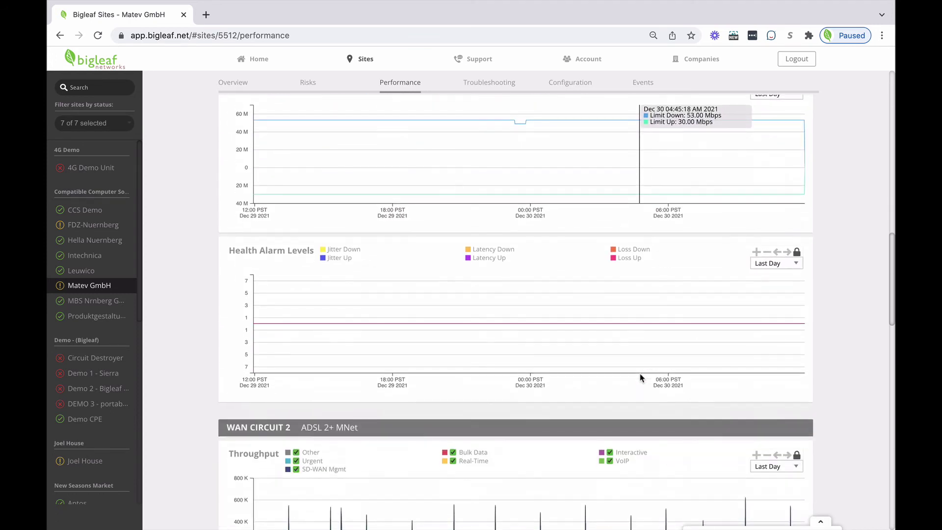
{"action": "scroll", "coordinate": [640, 373], "scroll_direction": "down", "scroll_amount": 2}
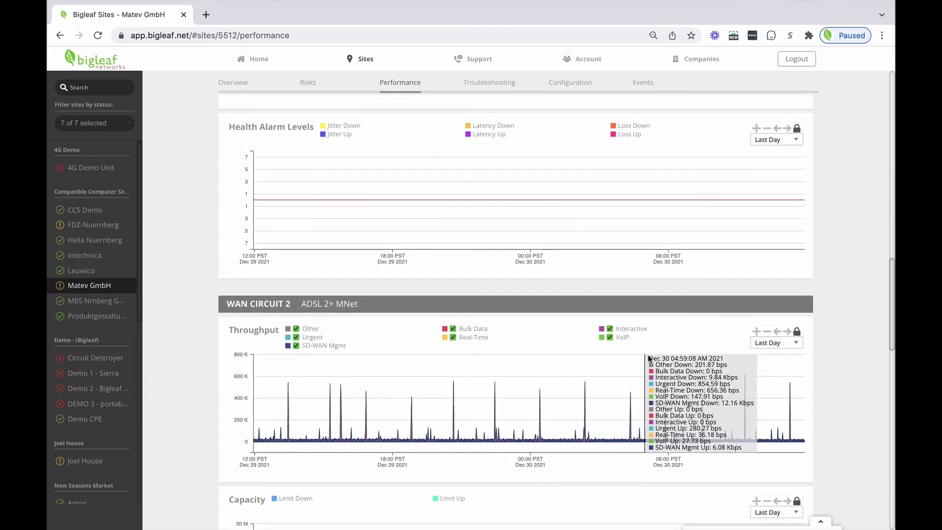
{"action": "left_click", "coordinate": [794, 139]}
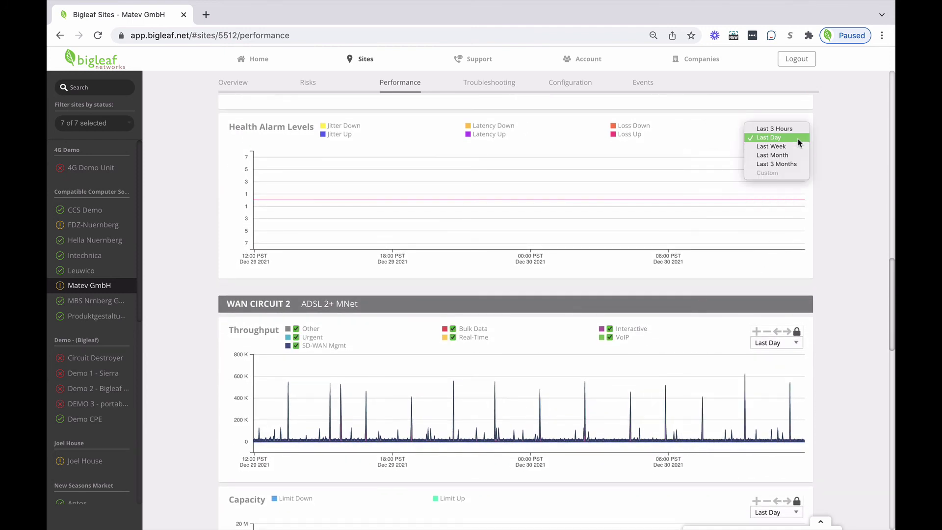
{"action": "left_click", "coordinate": [797, 164]}
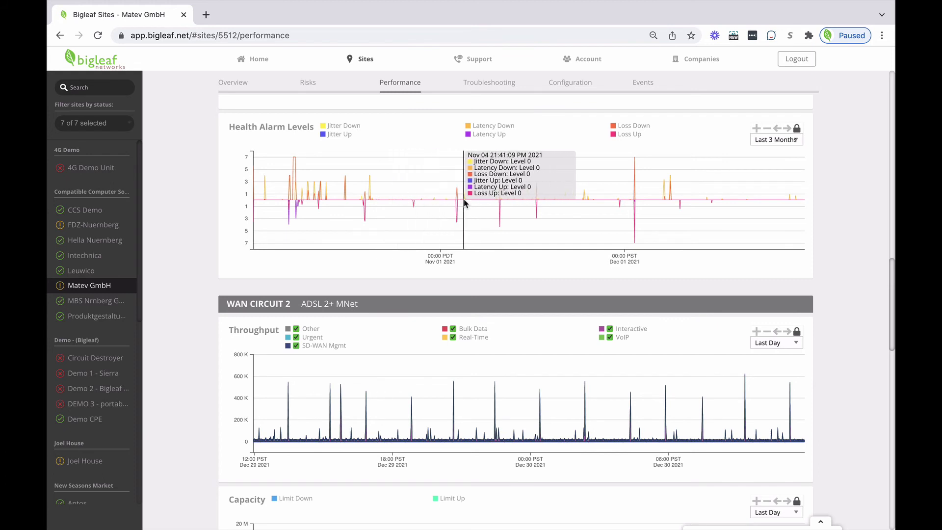
{"action": "scroll", "coordinate": [456, 281], "scroll_direction": "down", "scroll_amount": 2}
{"action": "scroll", "coordinate": [456, 281], "scroll_direction": "down", "scroll_amount": 10}
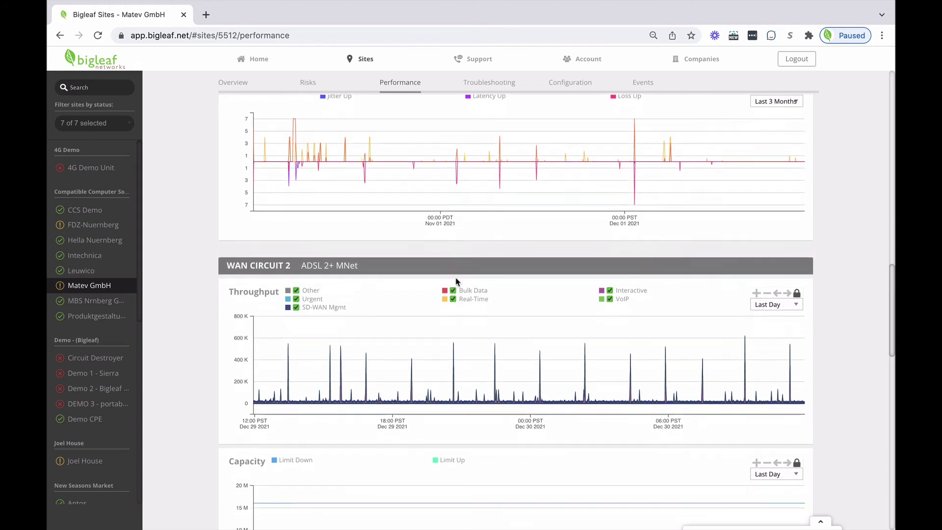
{"action": "scroll", "coordinate": [456, 281], "scroll_direction": "down", "scroll_amount": 15}
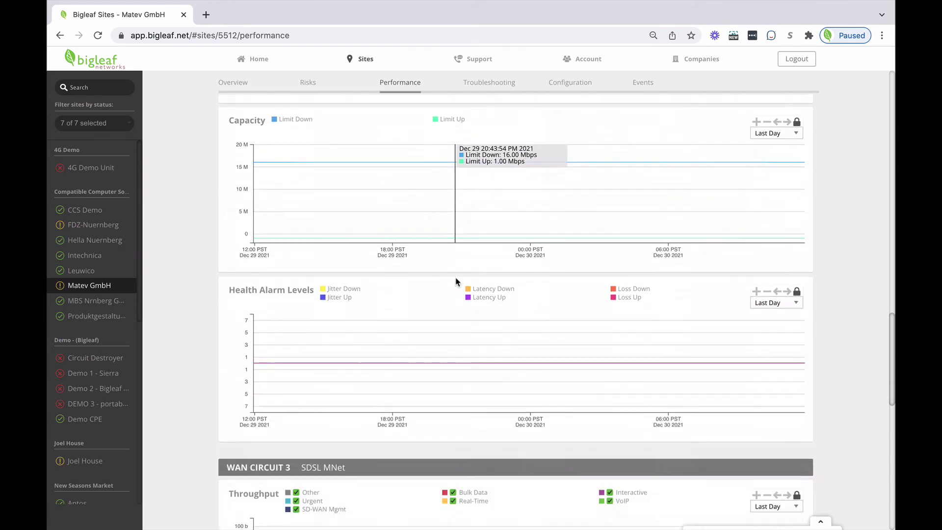
{"action": "scroll", "coordinate": [457, 281], "scroll_direction": "down", "scroll_amount": 3}
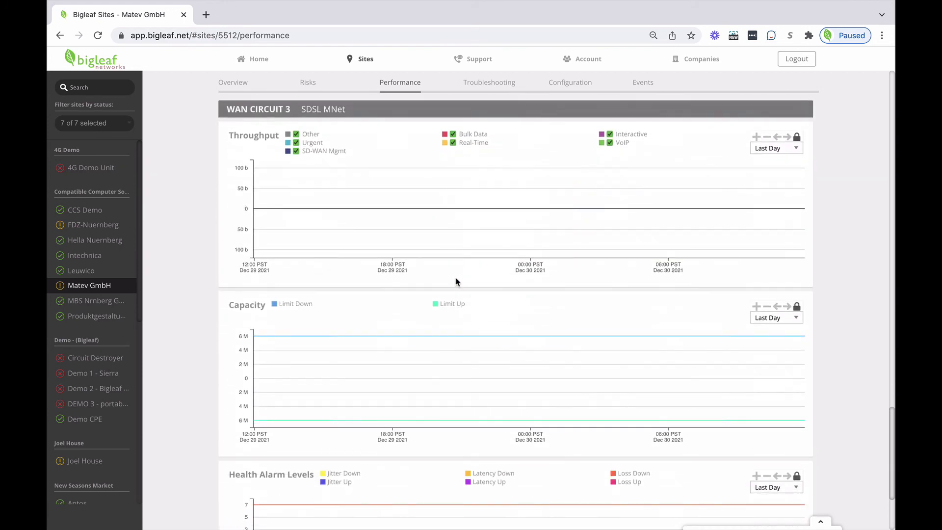
- Start a new Ping test on Matev GmbH's Troubleshooting page, with Count 20, Size 56 and TTL 64 defaults
{"action": "left_click", "coordinate": [496, 81]}
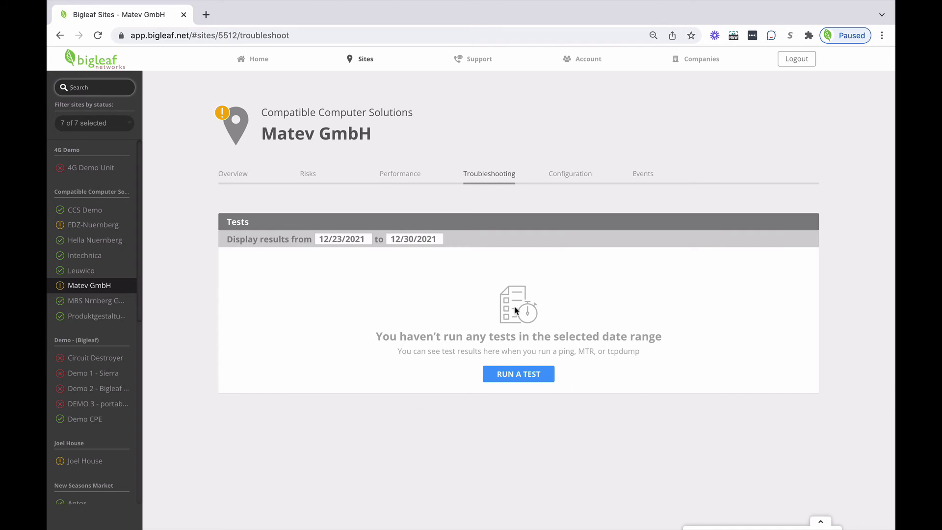
{"action": "left_click", "coordinate": [516, 376]}
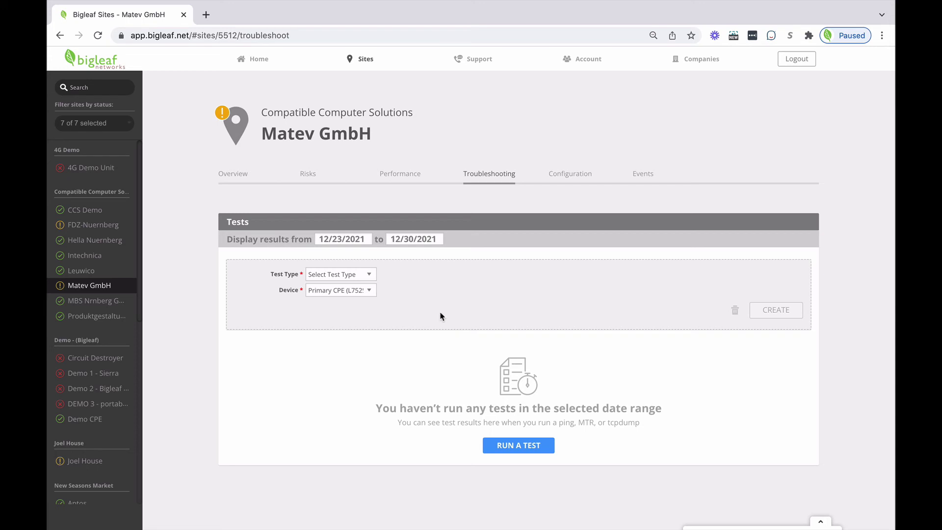
{"action": "left_click", "coordinate": [370, 279]}
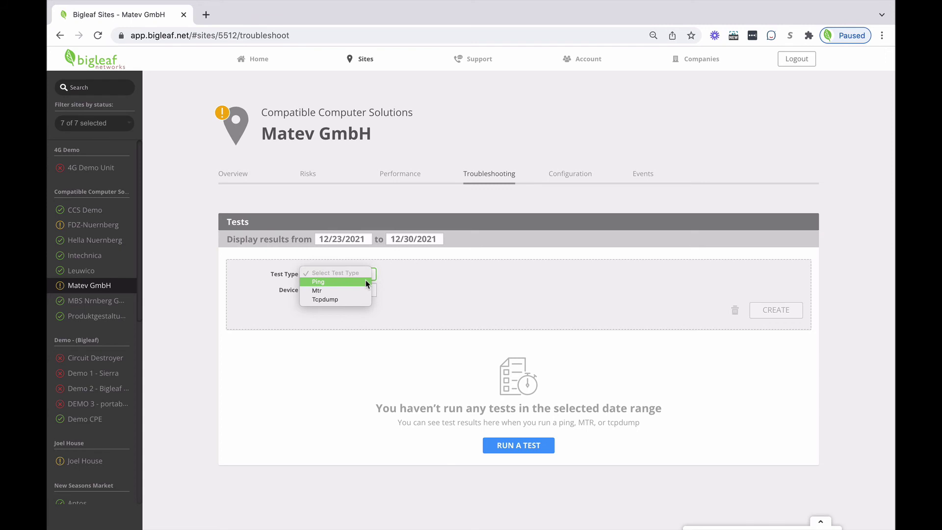
{"action": "left_click", "coordinate": [366, 281]}
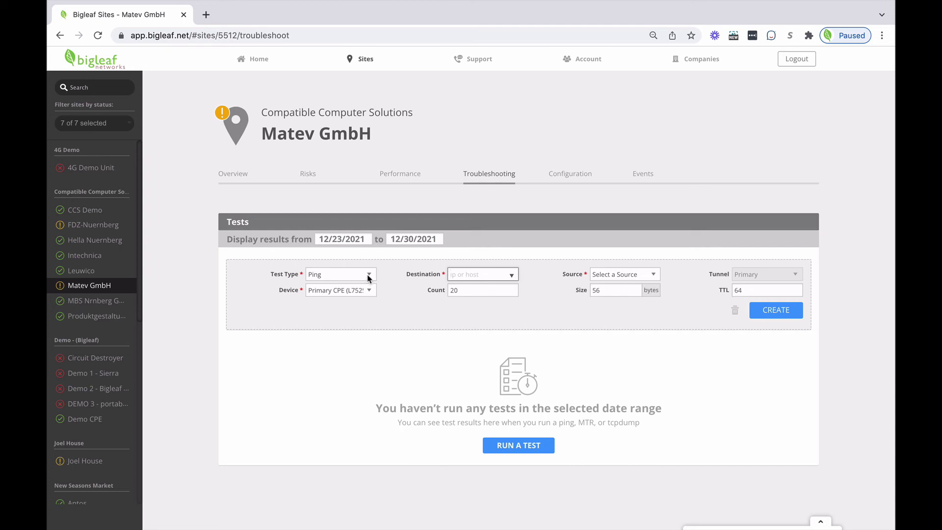
- Try Mtr with Primary CPE as the device, then switch the test type to Tcpdump
{"action": "left_click", "coordinate": [369, 278]}
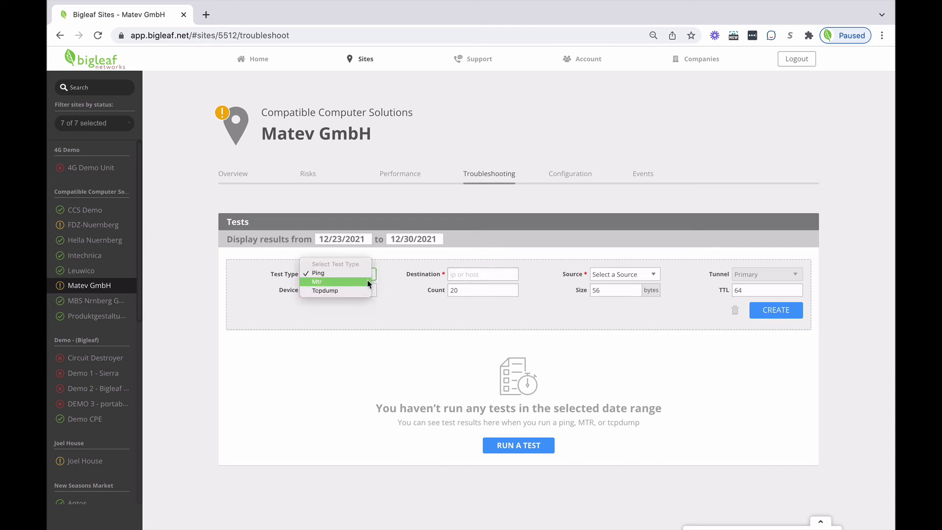
{"action": "left_click", "coordinate": [366, 282]}
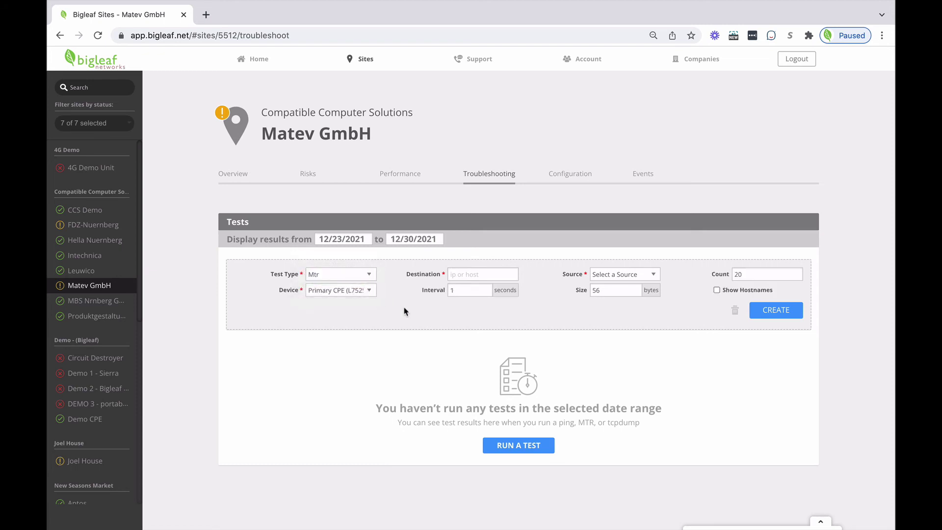
{"action": "left_click", "coordinate": [370, 291]}
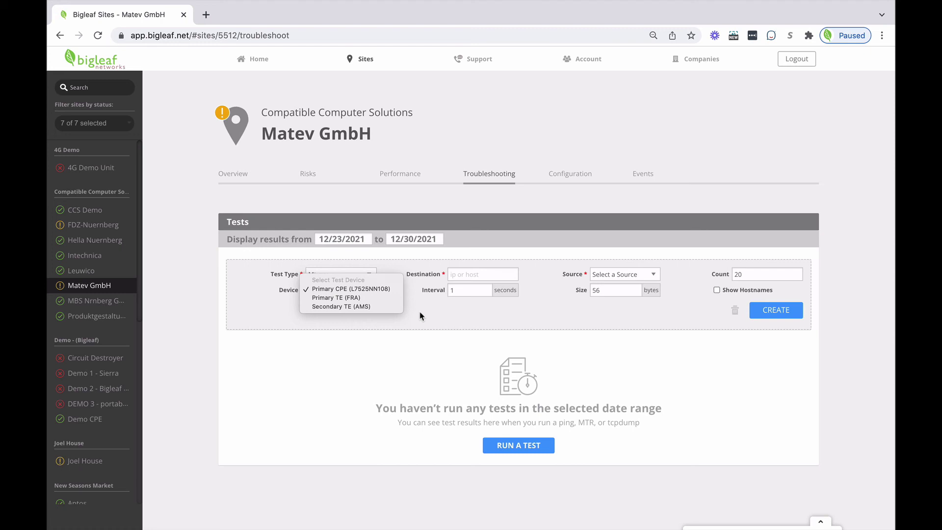
{"action": "left_click", "coordinate": [419, 311]}
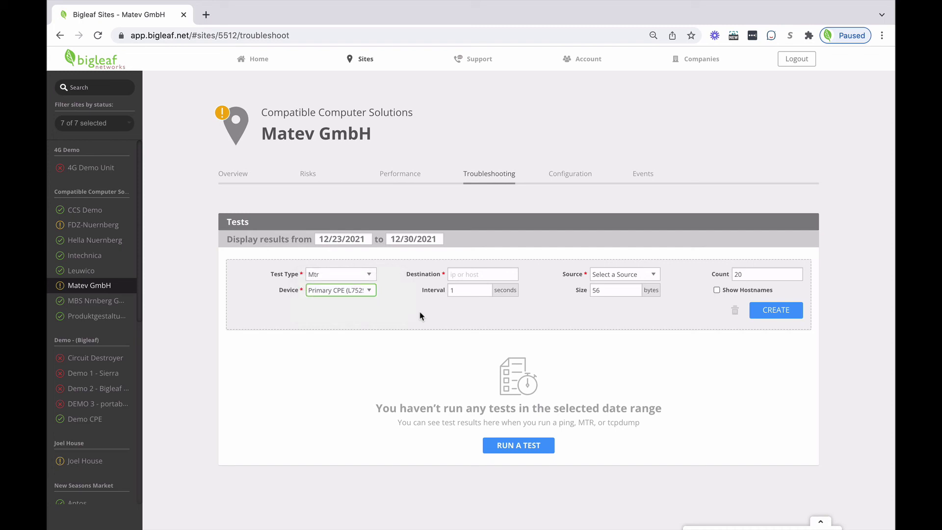
{"action": "left_click", "coordinate": [372, 276]}
{"action": "left_click", "coordinate": [369, 282]}
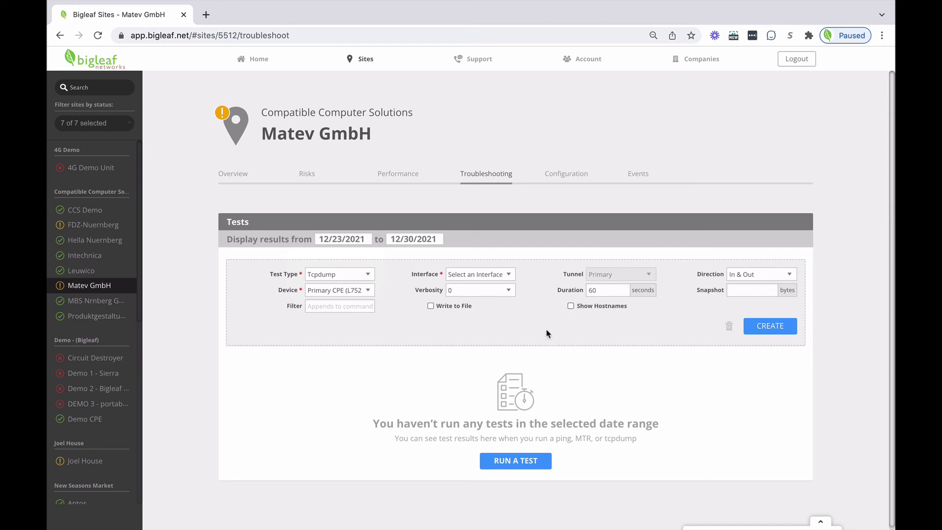
- Set the test device to Secondary TE (AMS) and review its tunnel interface options
{"action": "left_click", "coordinate": [369, 290]}
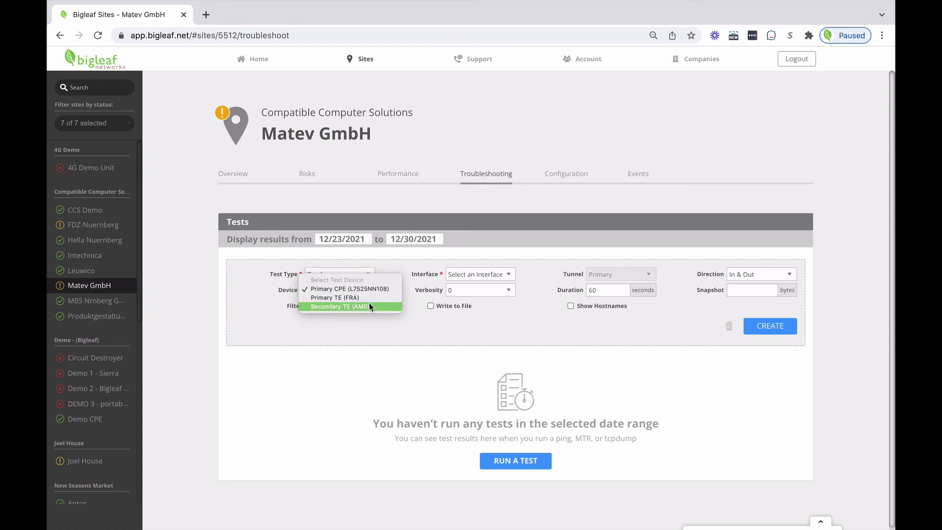
{"action": "left_click", "coordinate": [368, 305]}
{"action": "left_click", "coordinate": [509, 276]}
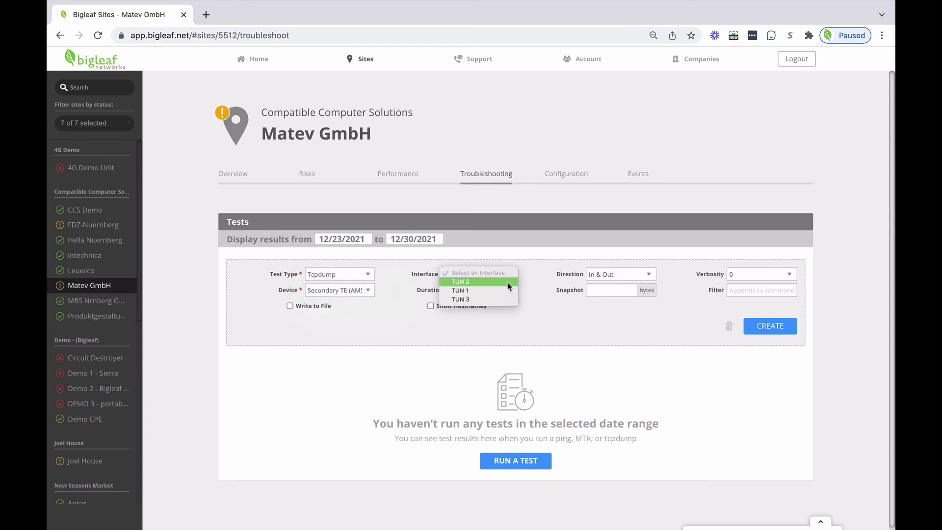
{"action": "left_click", "coordinate": [558, 312]}
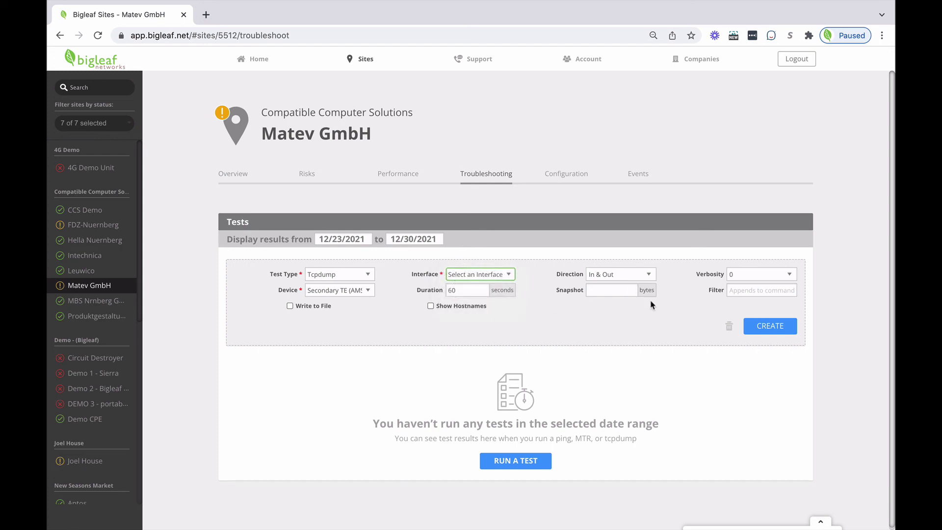
- Keep verbosity 0 and In & Out direction, and enable Write to File
{"action": "left_click", "coordinate": [789, 274]}
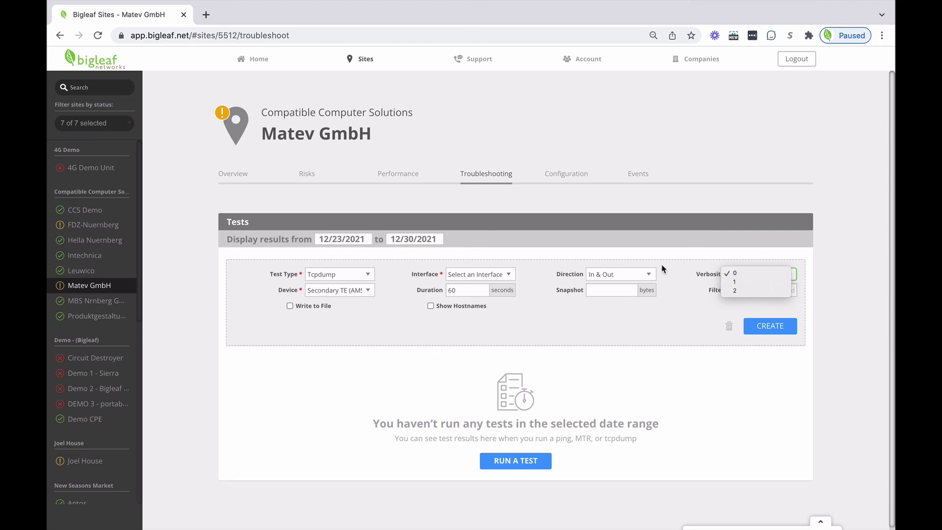
{"action": "left_click", "coordinate": [651, 278]}
{"action": "left_click", "coordinate": [651, 278]}
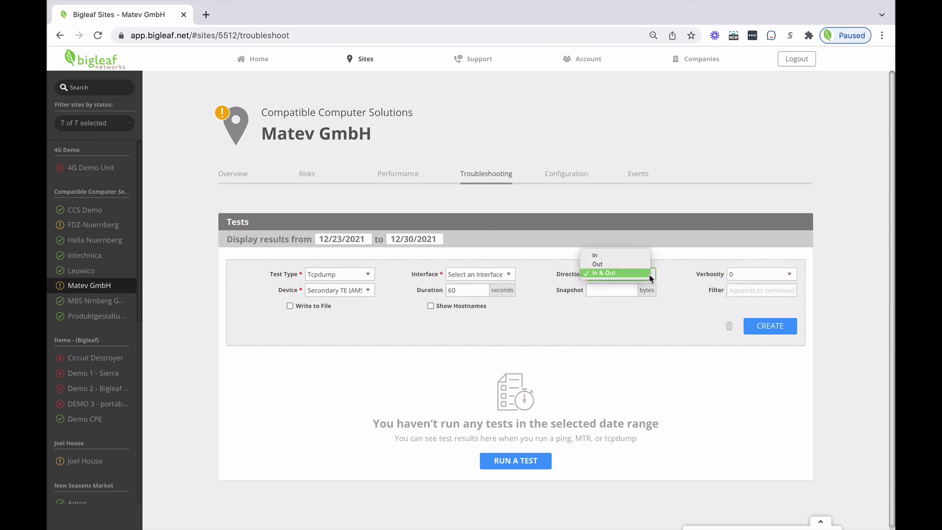
{"action": "left_click", "coordinate": [653, 331]}
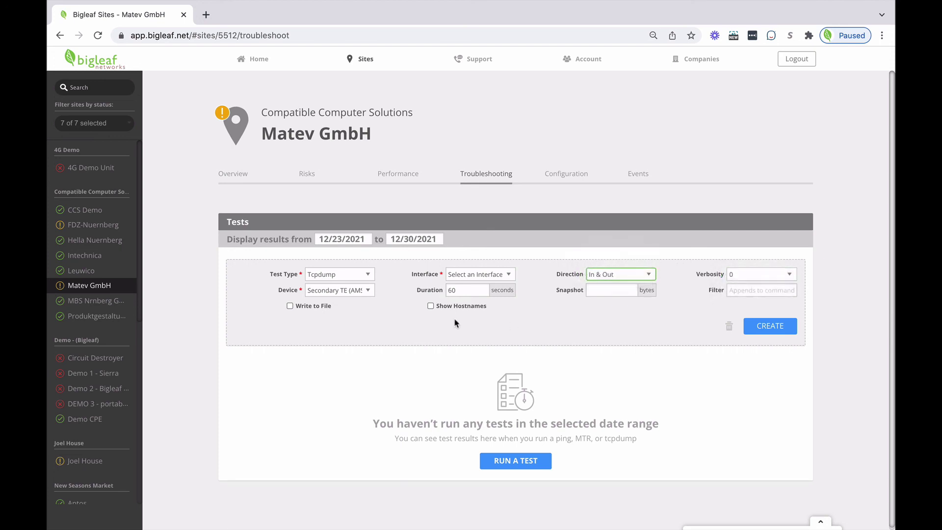
{"action": "left_click", "coordinate": [290, 307]}
- Open Matev GmbH's Configuration and scroll through circuits WAN 1–4, site settings, LAN networks and port settings
{"action": "left_click", "coordinate": [567, 180]}
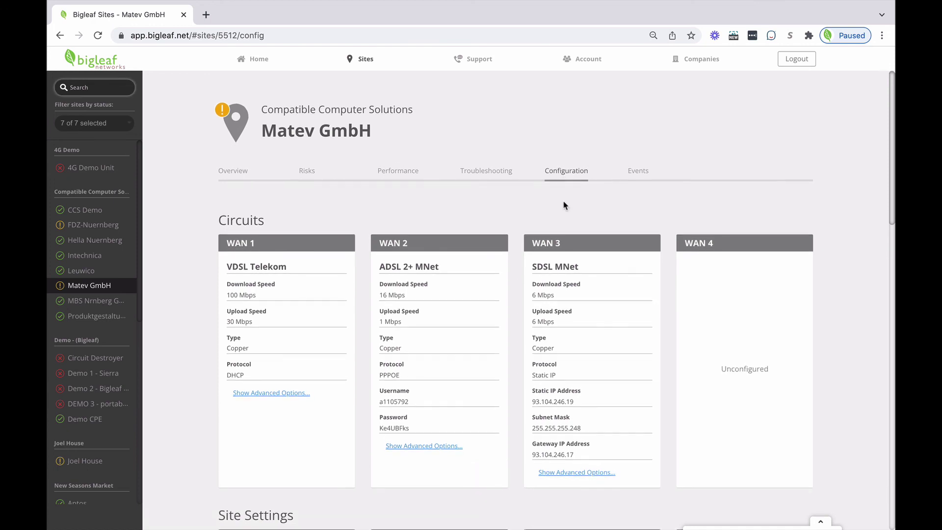
{"action": "scroll", "coordinate": [565, 205], "scroll_direction": "down", "scroll_amount": 2}
{"action": "scroll", "coordinate": [565, 205], "scroll_direction": "down", "scroll_amount": 5}
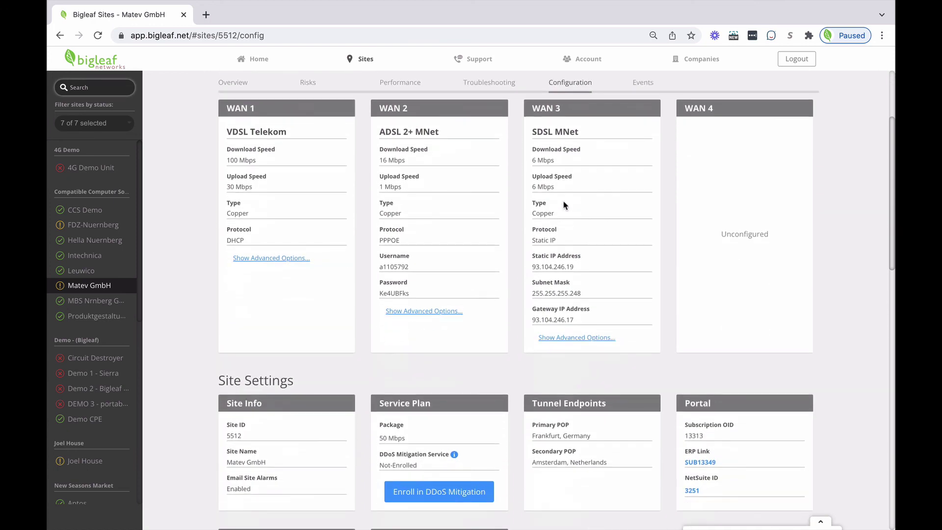
{"action": "scroll", "coordinate": [564, 205], "scroll_direction": "down", "scroll_amount": 3}
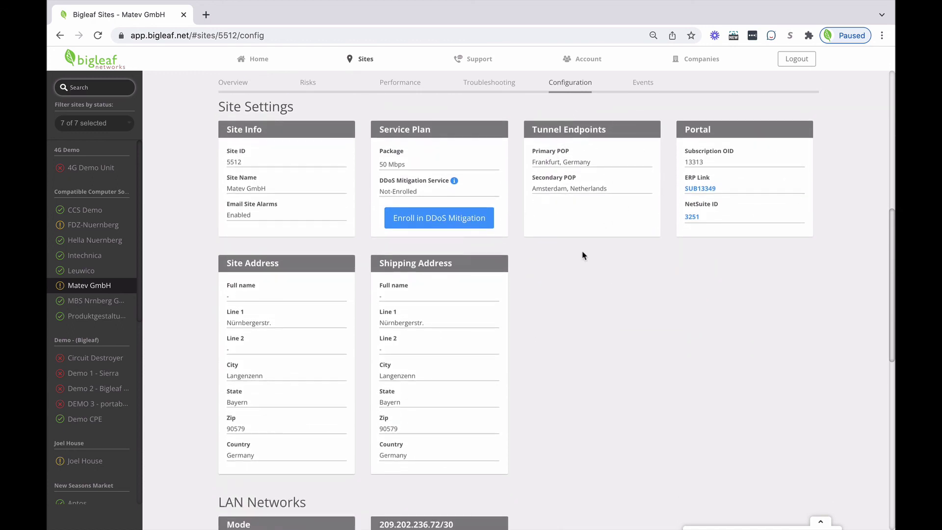
{"action": "scroll", "coordinate": [584, 255], "scroll_direction": "down", "scroll_amount": 3}
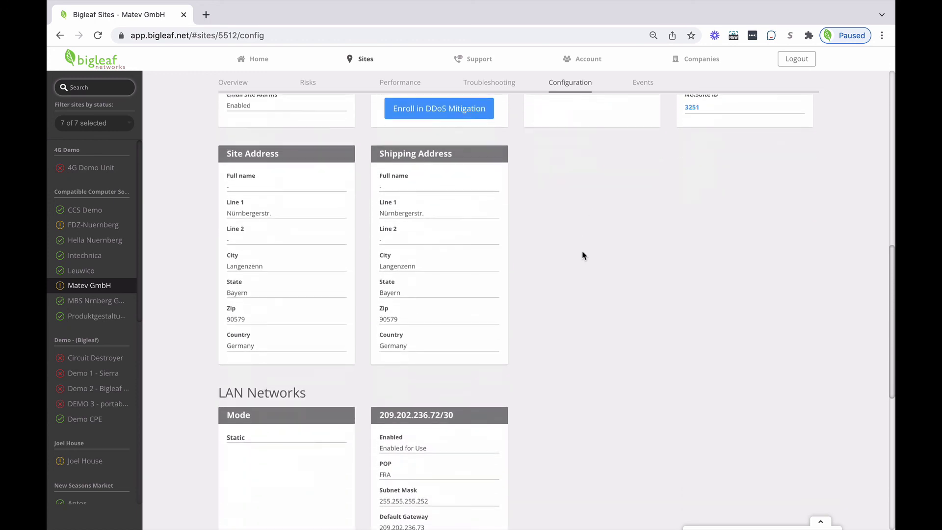
{"action": "scroll", "coordinate": [584, 255], "scroll_direction": "down", "scroll_amount": 3}
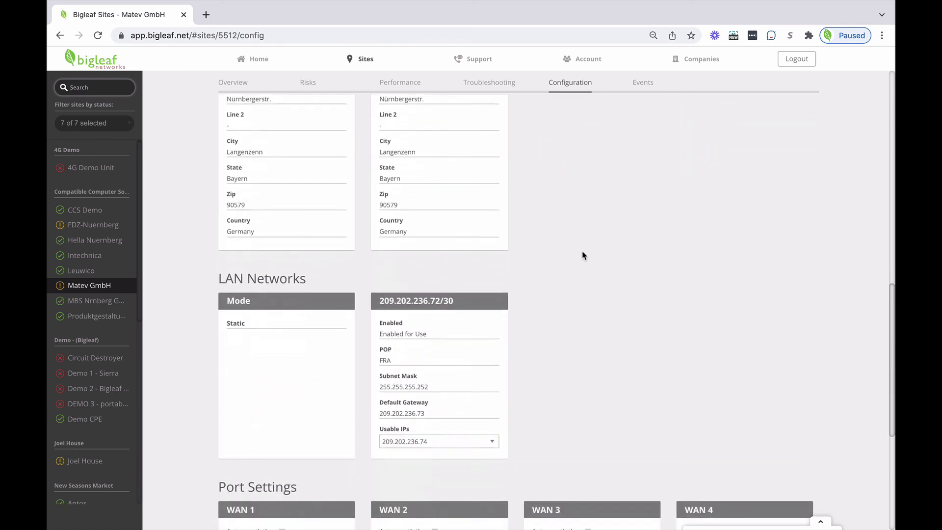
{"action": "scroll", "coordinate": [584, 255], "scroll_direction": "down", "scroll_amount": 8}
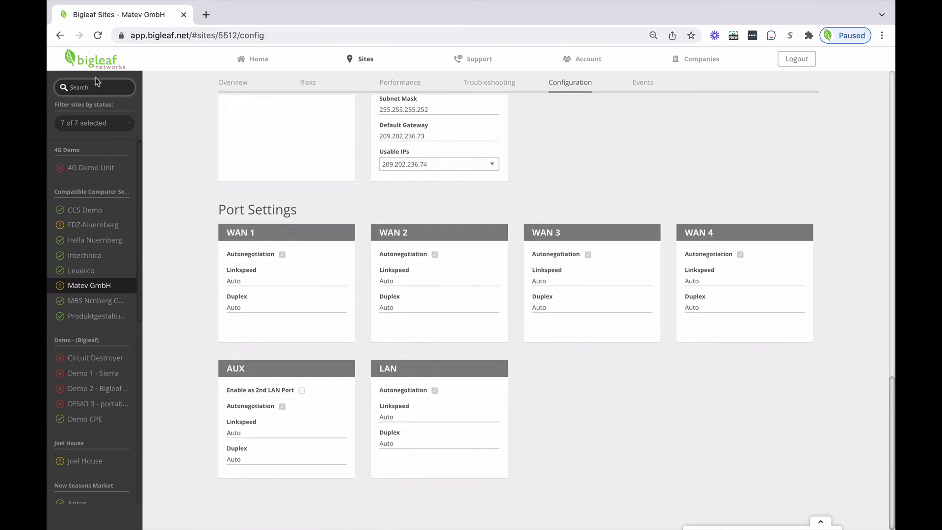
- Go back to the Home page showing 6 offline, 3 troubled and 28 healthy sites
{"action": "left_click", "coordinate": [259, 58]}
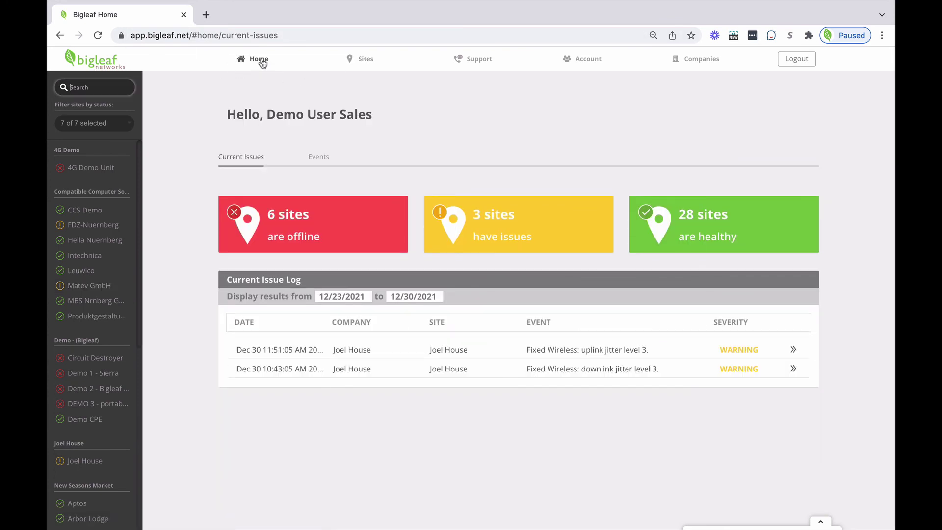